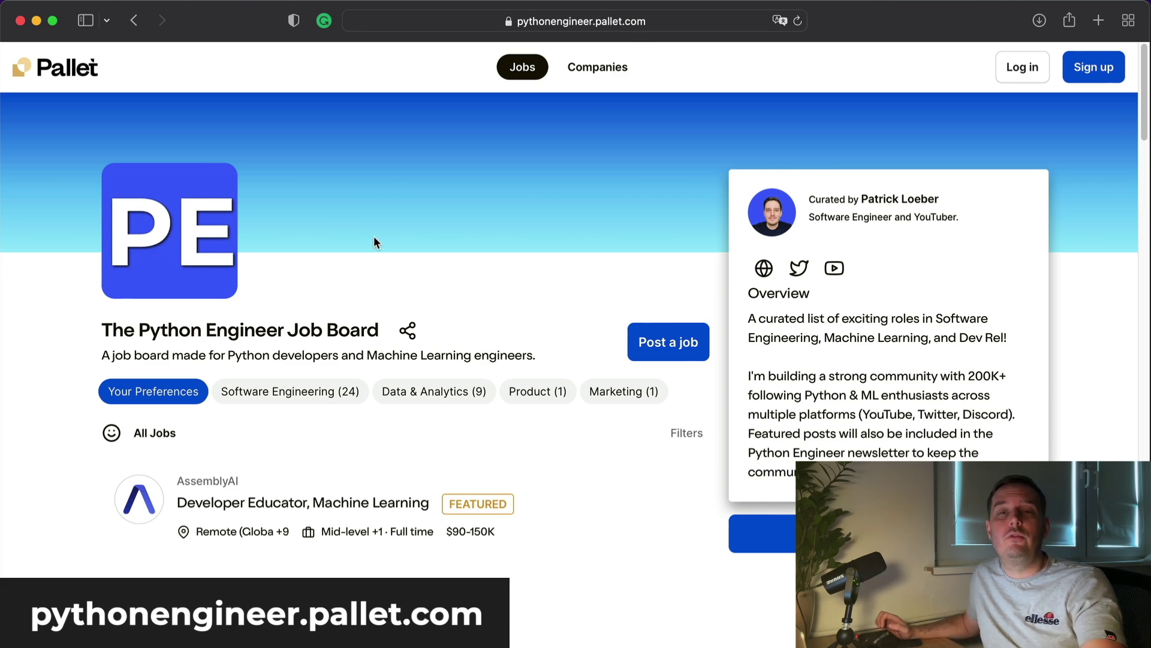
scroll(435, 254, "down", 5)
scroll(434, 254, "down", 3)
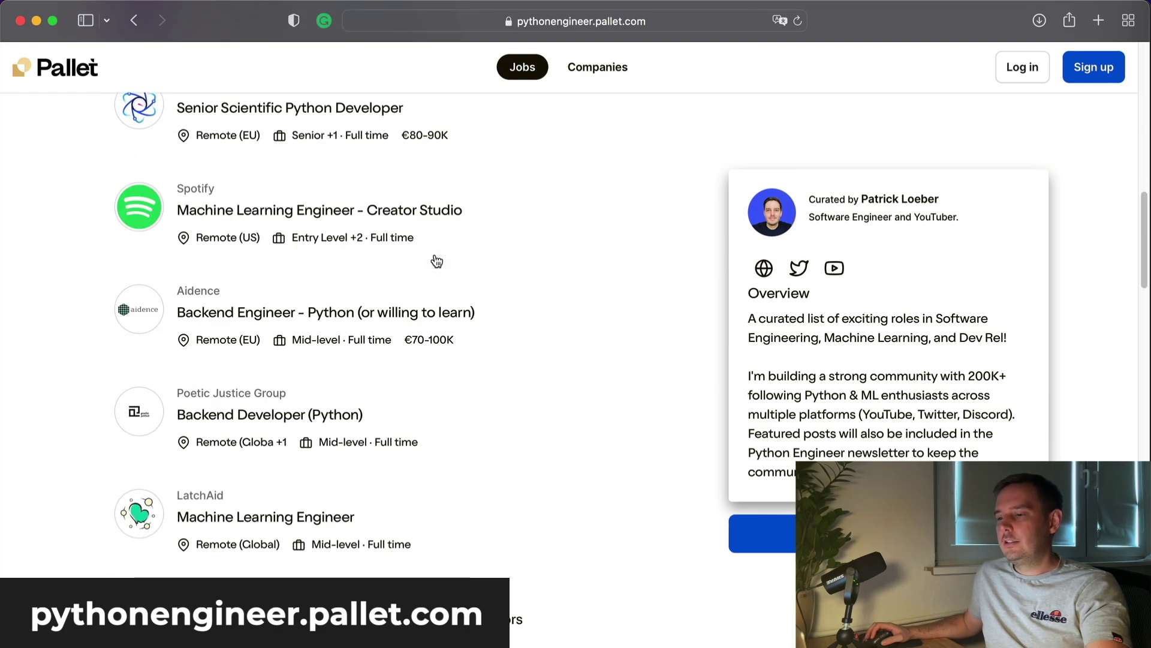
scroll(436, 261, "down", 5)
scroll(436, 260, "down", 4)
scroll(432, 266, "down", 3)
scroll(423, 270, "down", 5)
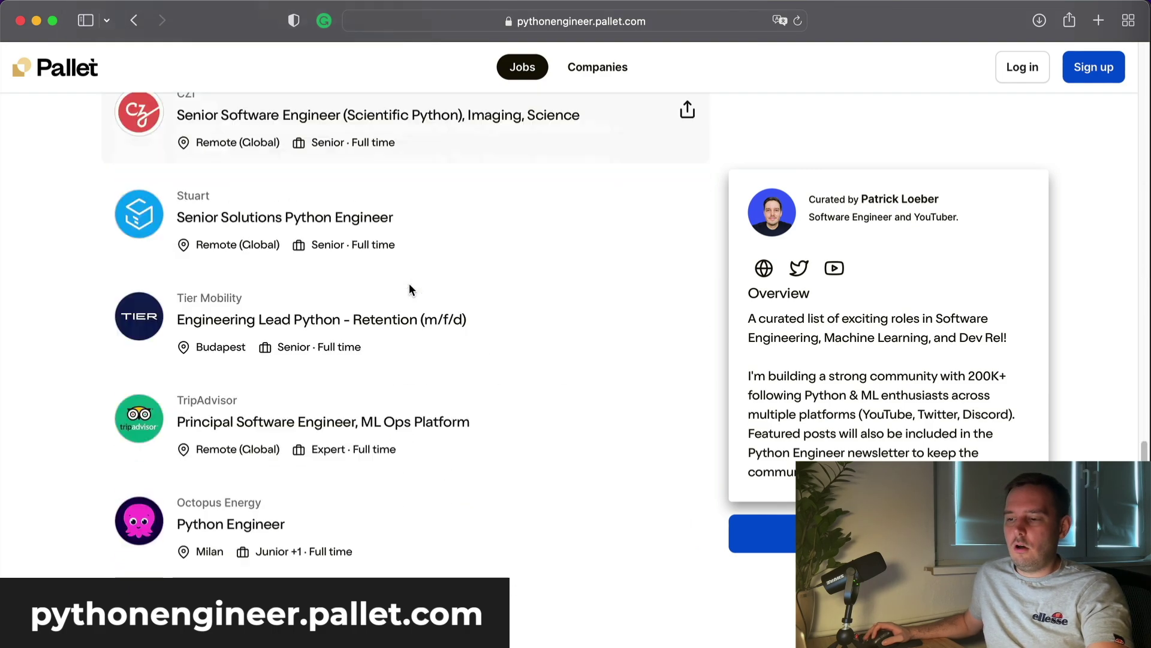
scroll(409, 289, "down", 5)
scroll(410, 290, "up", 15)
scroll(405, 297, "down", 2)
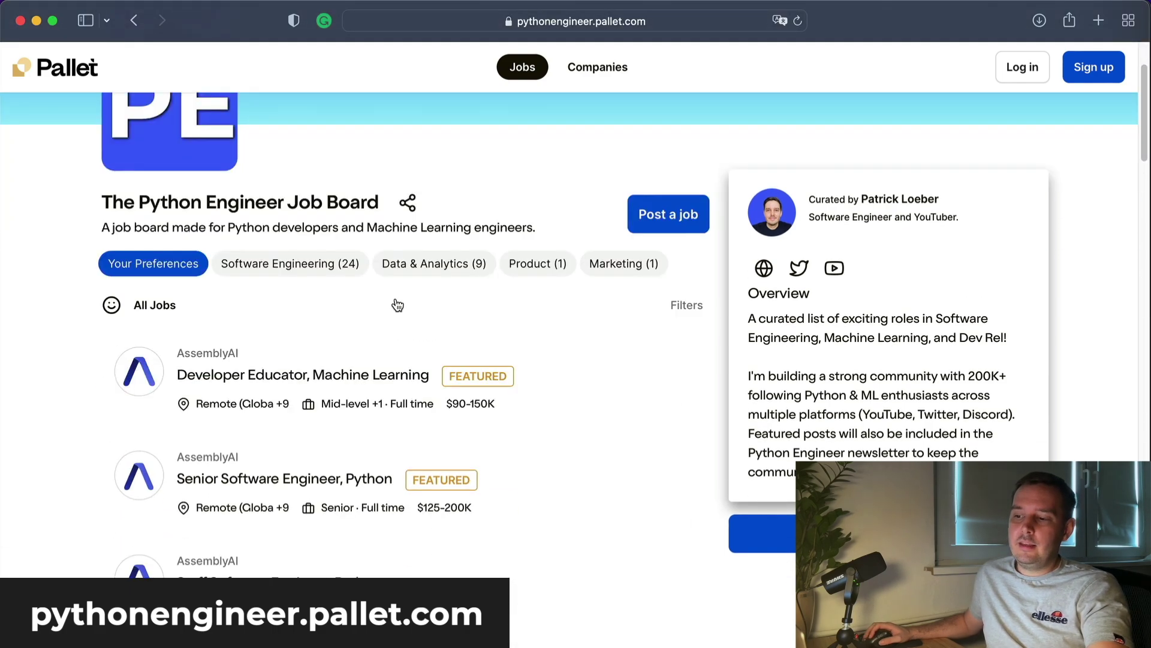
Open the Developer Educator, Machine Learning posting and its Greenhouse application, then the job board's Follow form
left_click(216, 374)
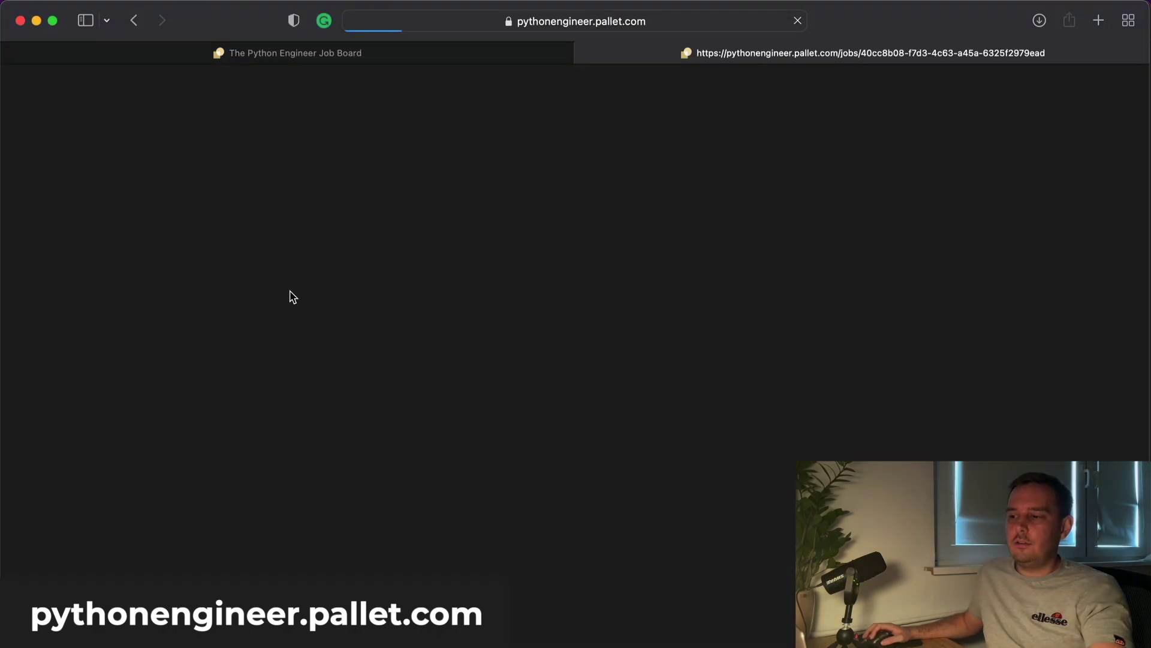
scroll(303, 284, "down", 8)
scroll(303, 283, "down", 3)
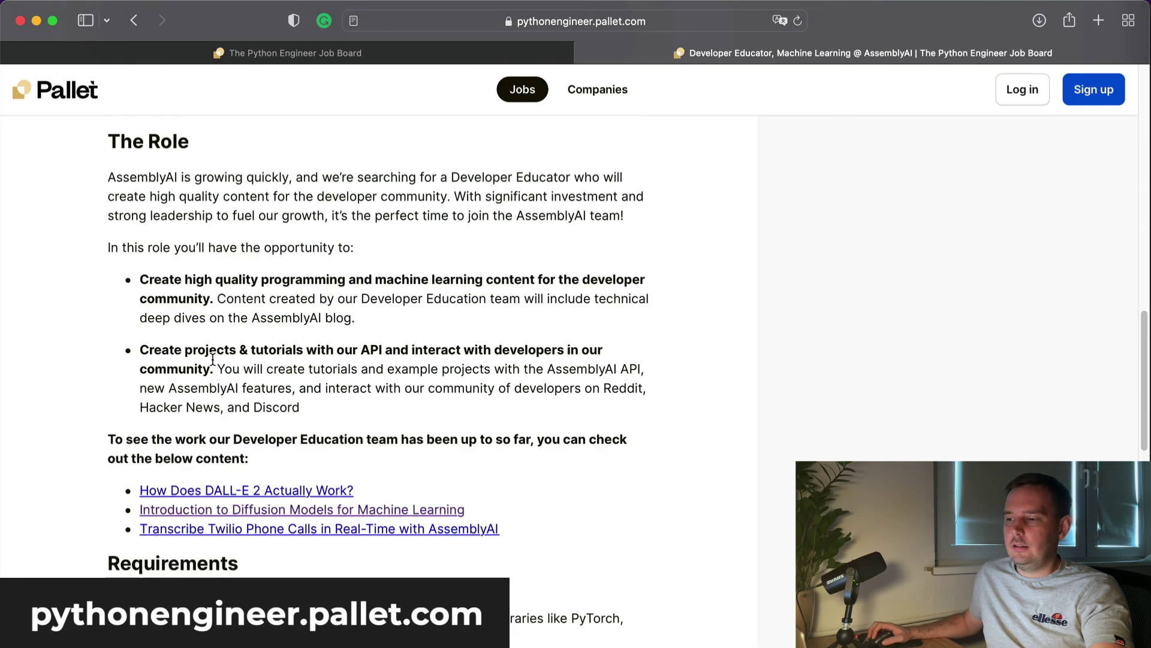
scroll(213, 359, "up", 10)
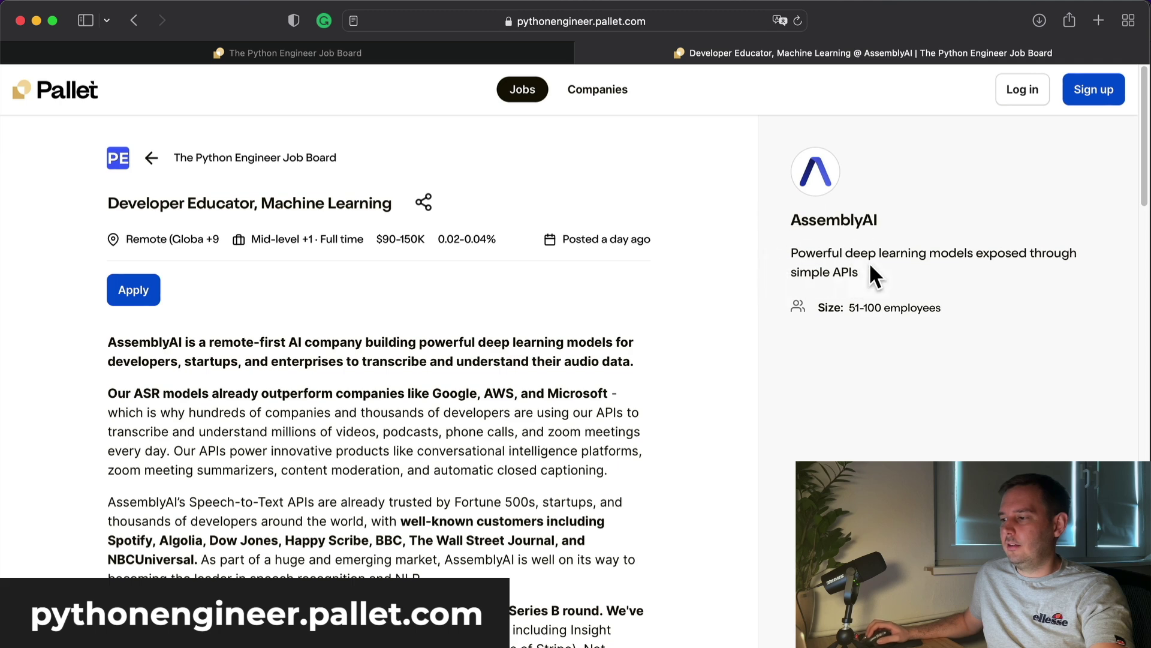
left_click(133, 290)
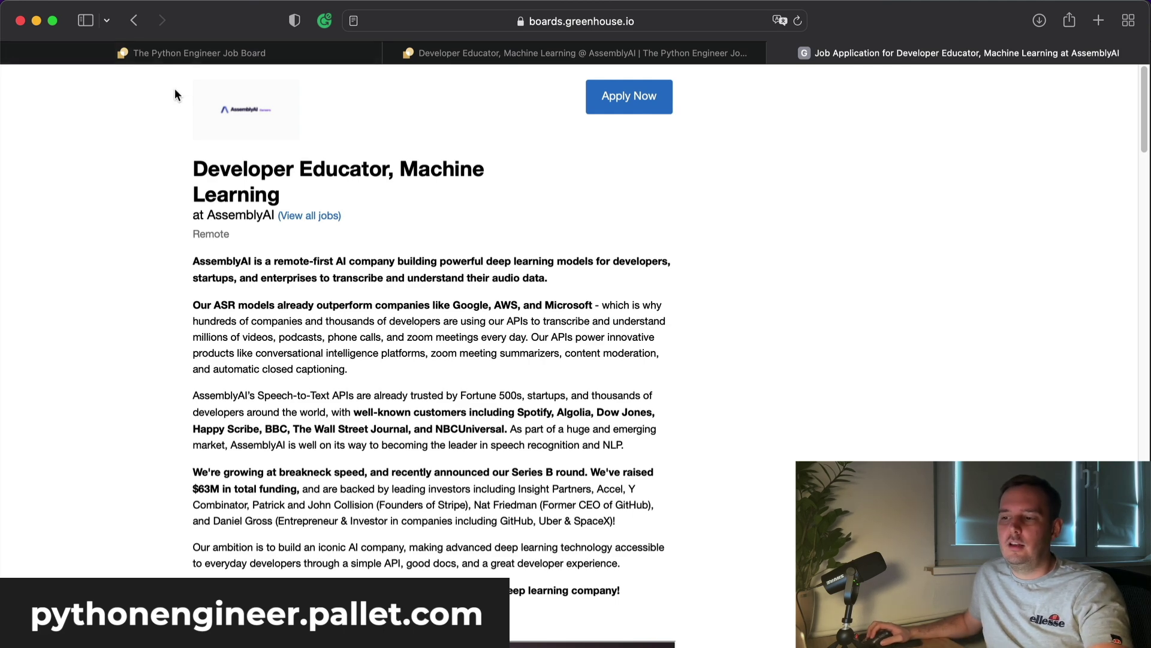
left_click(183, 57)
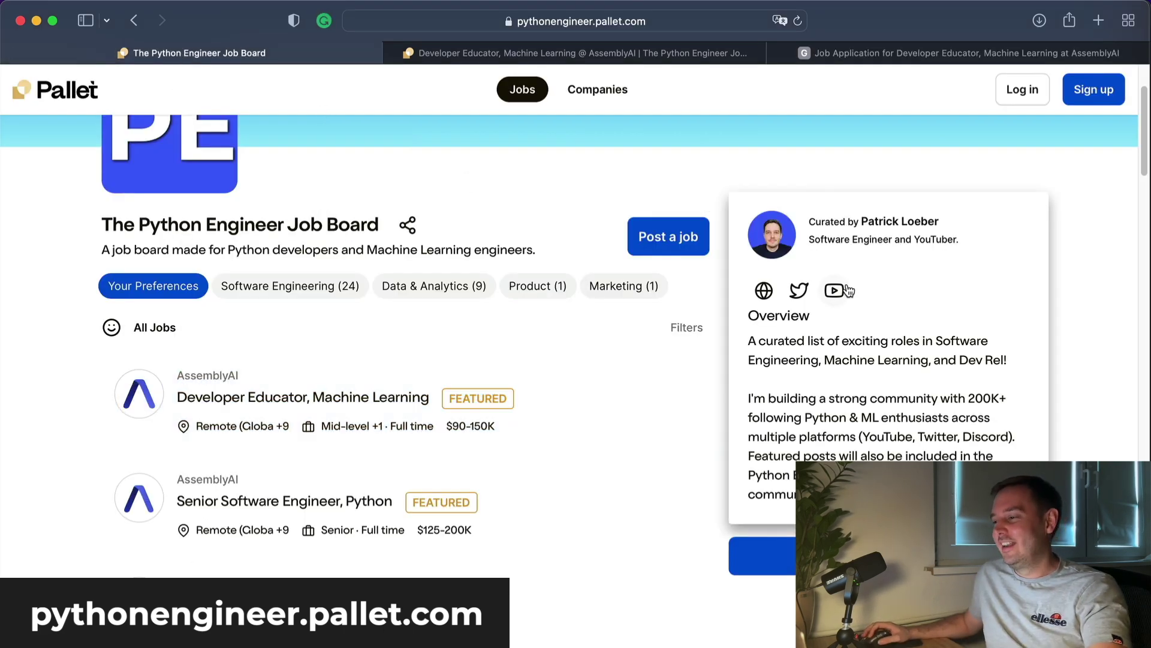
left_click(763, 555)
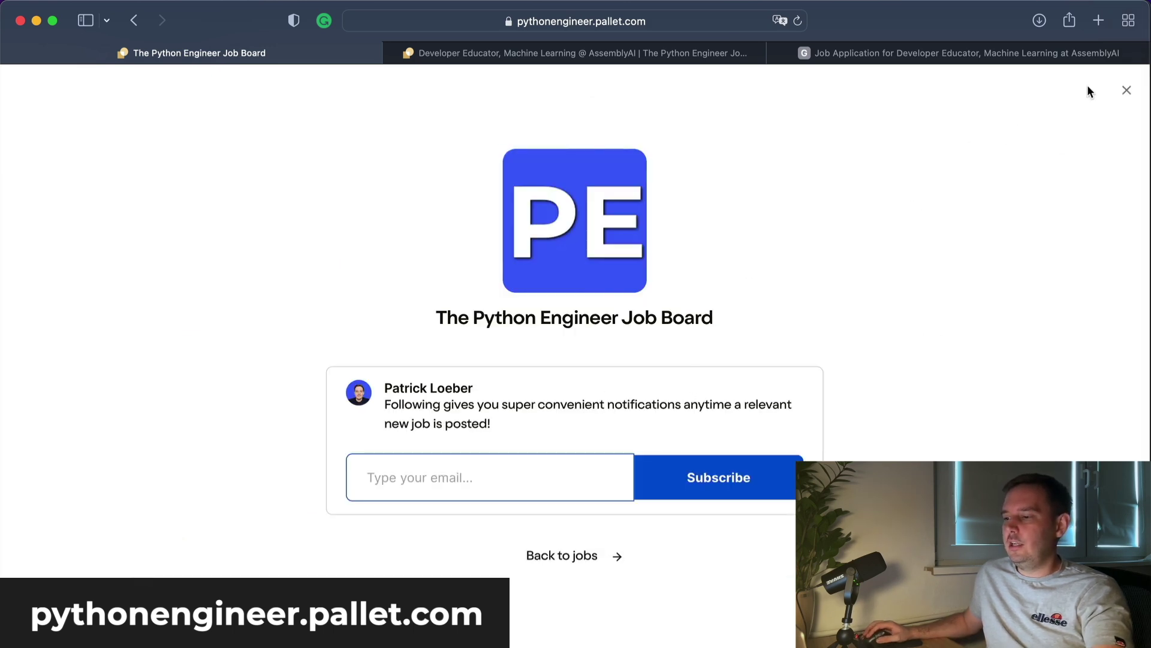
left_click(1127, 90)
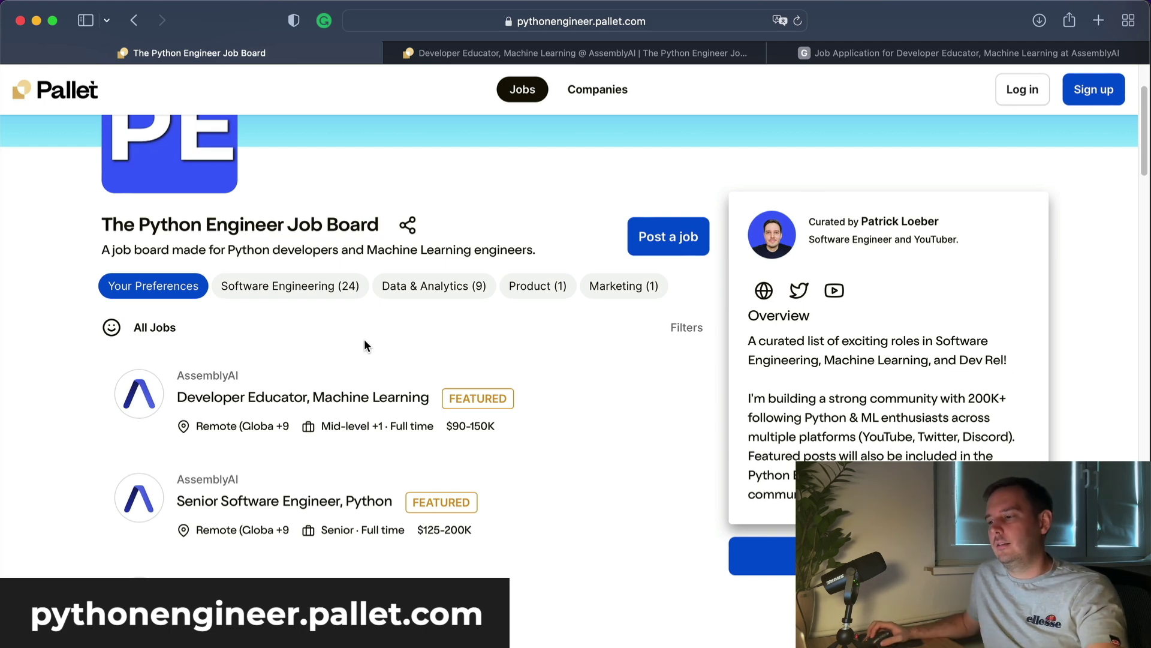
scroll(433, 208, "up", 2)
scroll(392, 304, "down", 12)
scroll(393, 310, "down", 10)
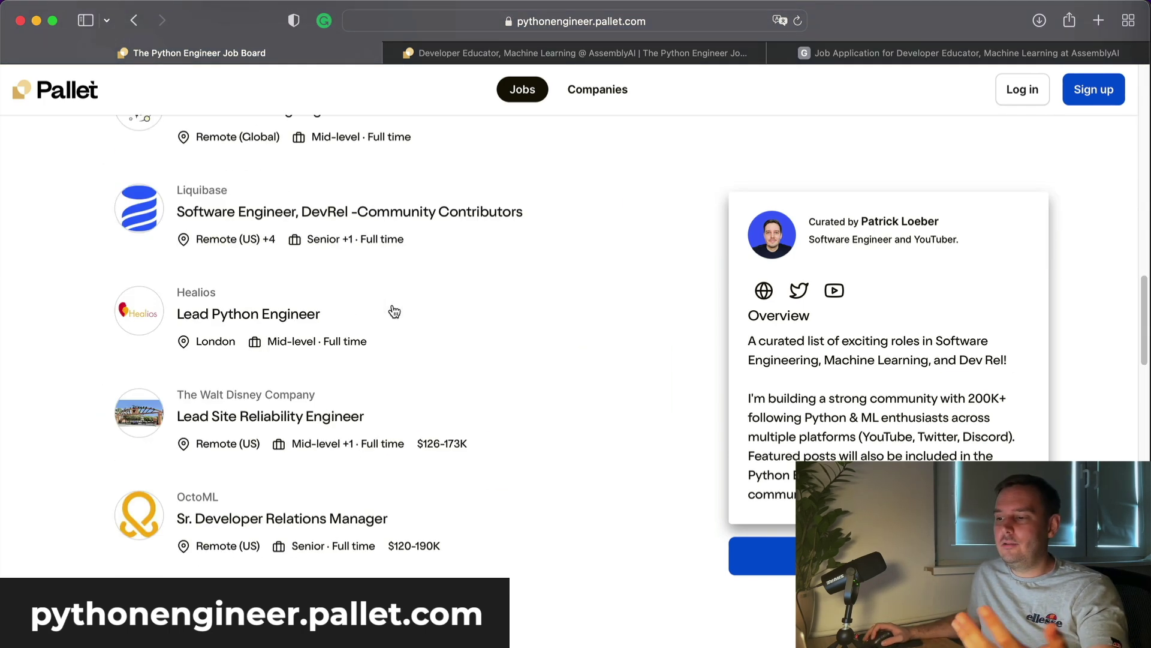
scroll(392, 311, "down", 5)
scroll(392, 310, "up", 8)
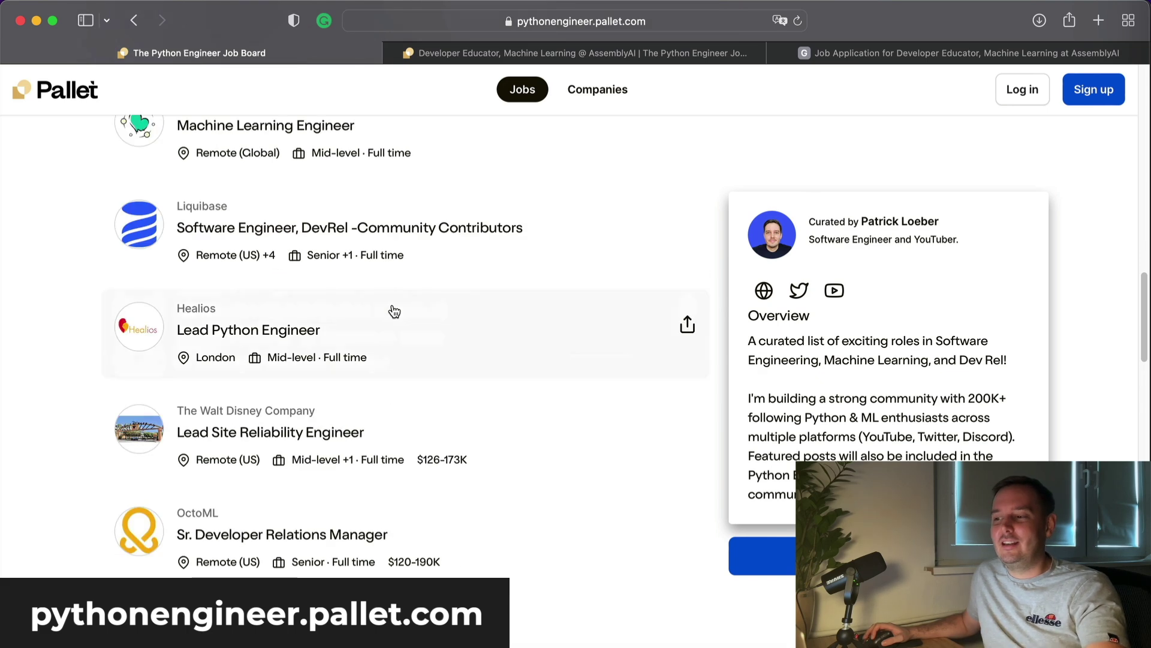
scroll(392, 311, "up", 1)
scroll(393, 311, "up", 10)
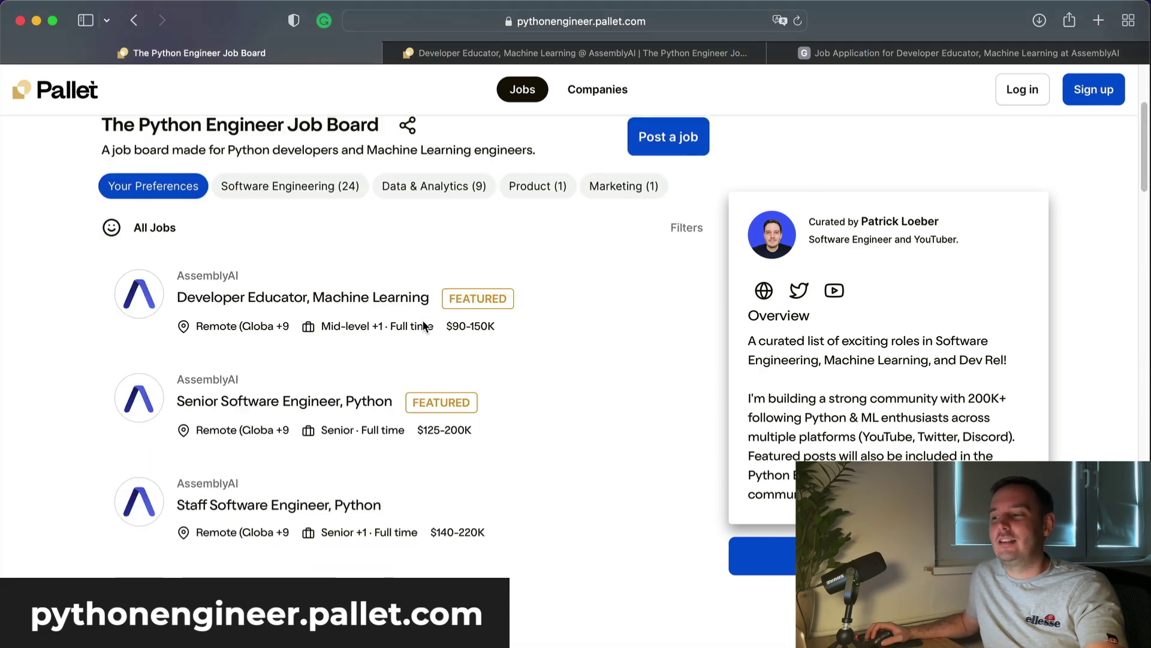
scroll(422, 319, "up", 5)
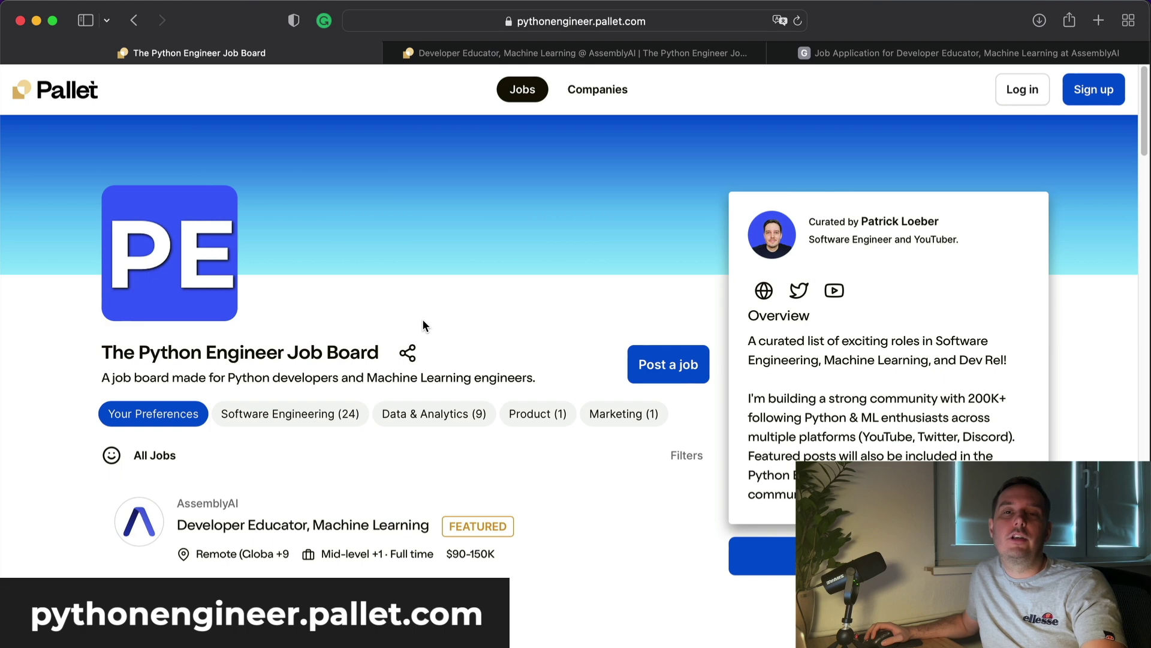